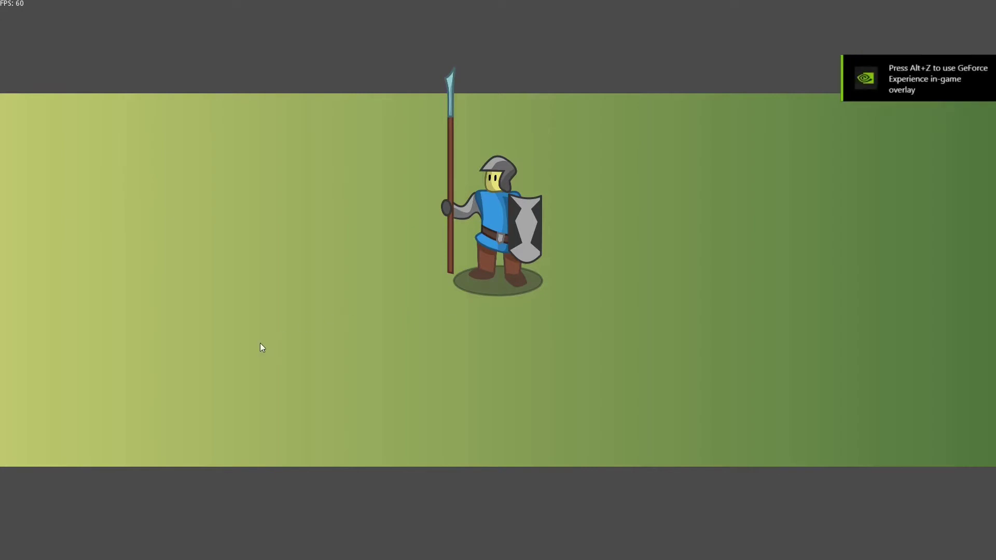
# - Walk the warrior to five clicked spots: lower left, right, upper right, far left, then centre
pyautogui.click(224, 378)
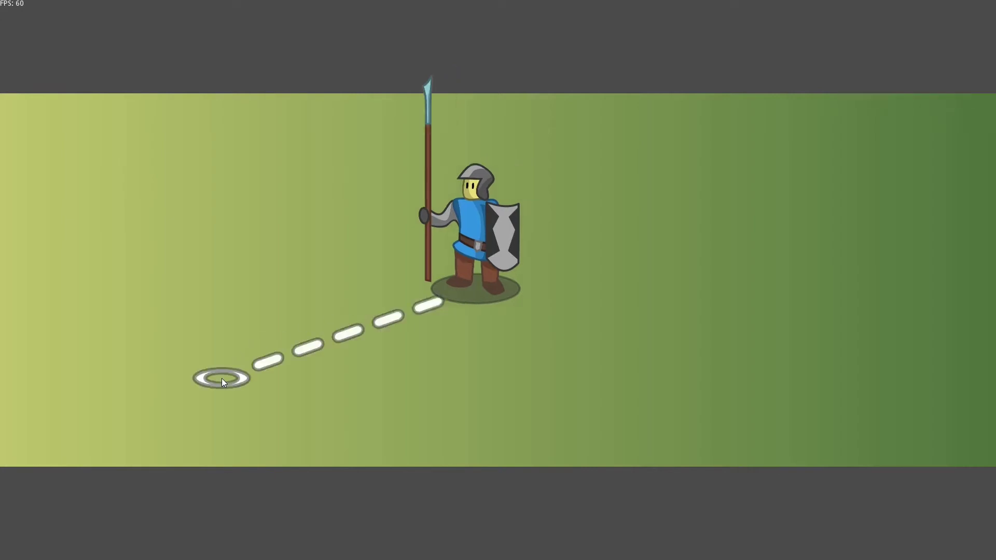
pyautogui.click(786, 377)
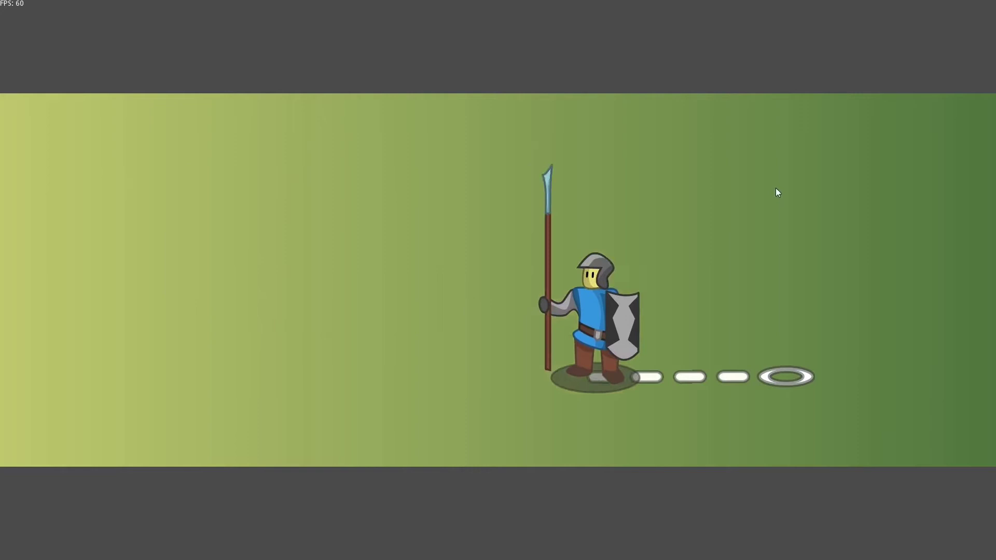
pyautogui.click(774, 134)
pyautogui.click(160, 266)
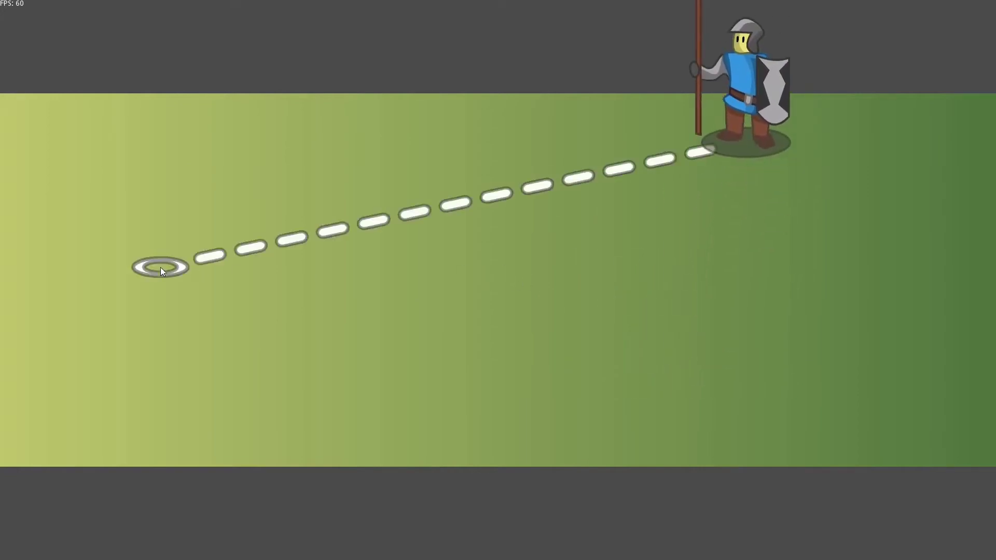
pyautogui.click(469, 273)
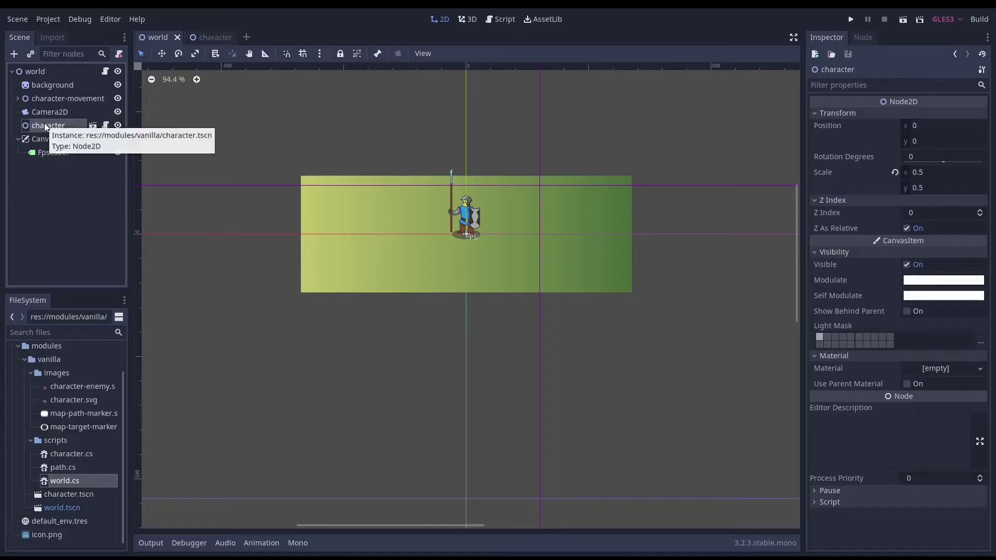
# - Add a character-enemy instance to the scene and rename it enemy
pyautogui.rightClick(40, 71)
pyautogui.click(78, 117)
pyautogui.doubleClick(55, 166)
pyautogui.write('character-ene')
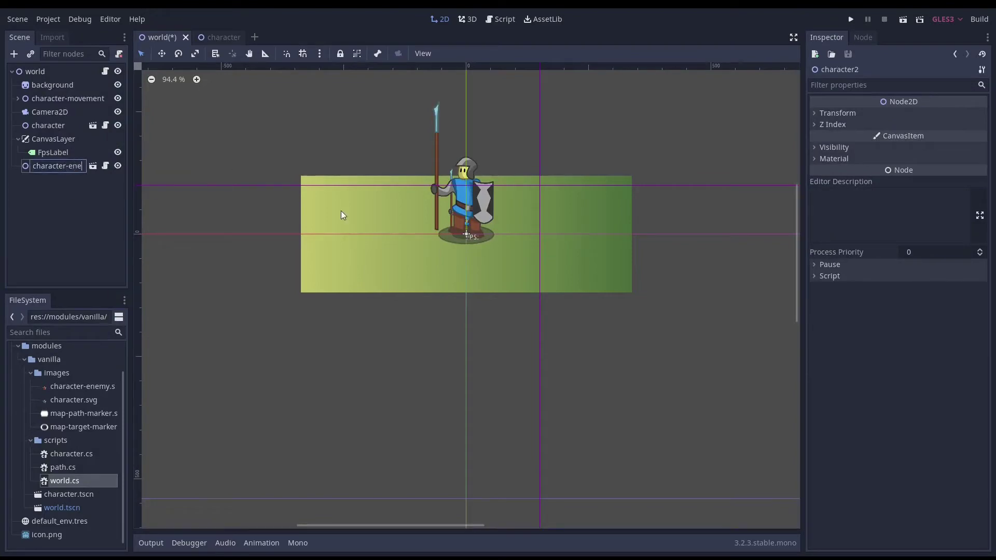
pyautogui.write('my')
pyautogui.hotkey('ctrl', 'shift', 'Left')
pyautogui.hotkey('ctrl', 'shift', 'Left')
pyautogui.write('enemy')
pyautogui.press('Return')
# - Duplicate the enemy and set both enemy-1 and enemy-2 to scale 0.5
pyautogui.rightClick(44, 73)
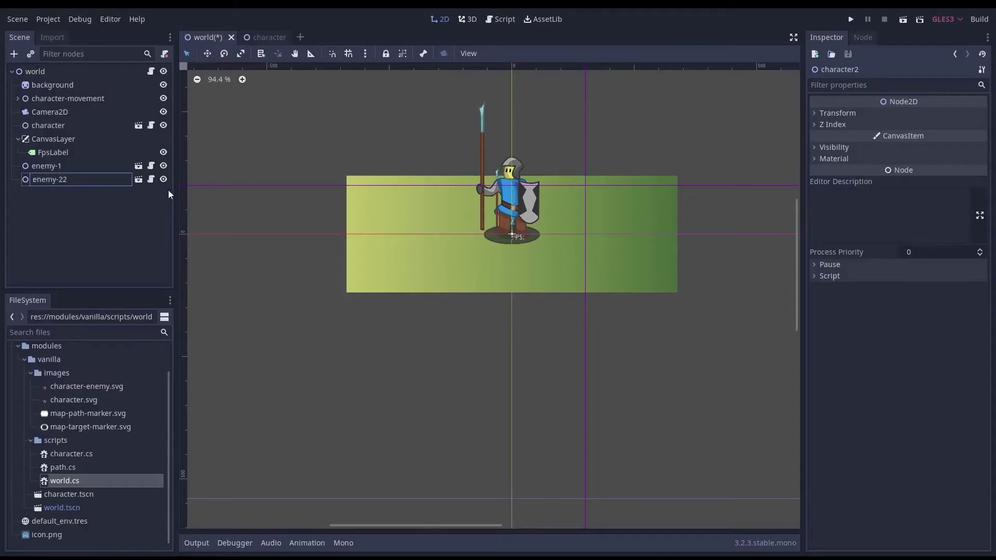
pyautogui.keyDown('shift'); pyautogui.click(46, 166); pyautogui.keyUp('shift')
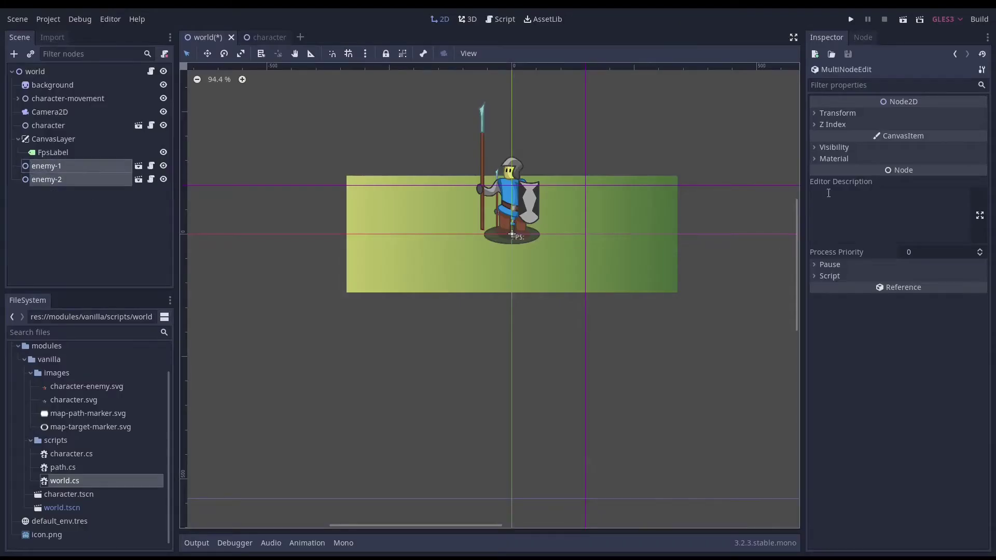
pyautogui.click(837, 113)
pyautogui.write('0.5')
pyautogui.press('Return')
# - Set enemy-1's x position to 300 and enemy-2's to -300, then run the game
pyautogui.click(46, 165)
pyautogui.write('300')
pyautogui.click(921, 141)
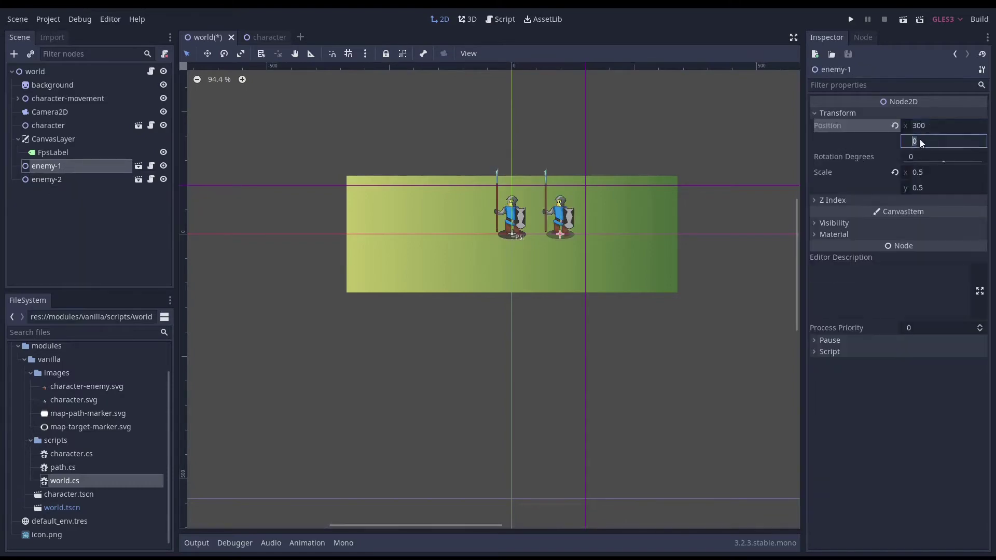
pyautogui.click(46, 179)
pyautogui.click(837, 112)
pyautogui.click(944, 125)
pyautogui.write('-300')
pyautogui.click(405, 304)
pyautogui.press('F5')
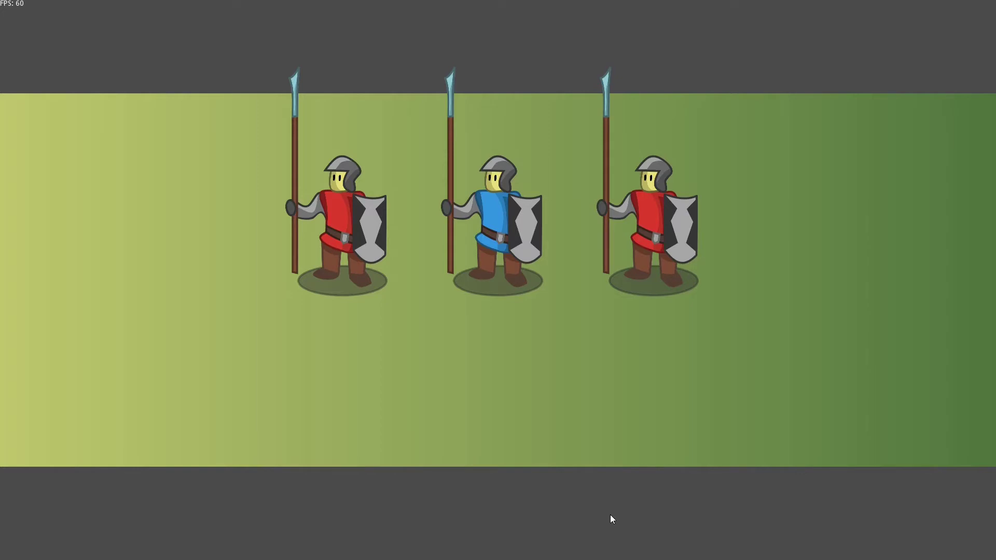
# - Walk the warrior through five clicked spots around and past the left enemy
pyautogui.click(277, 382)
pyautogui.click(180, 229)
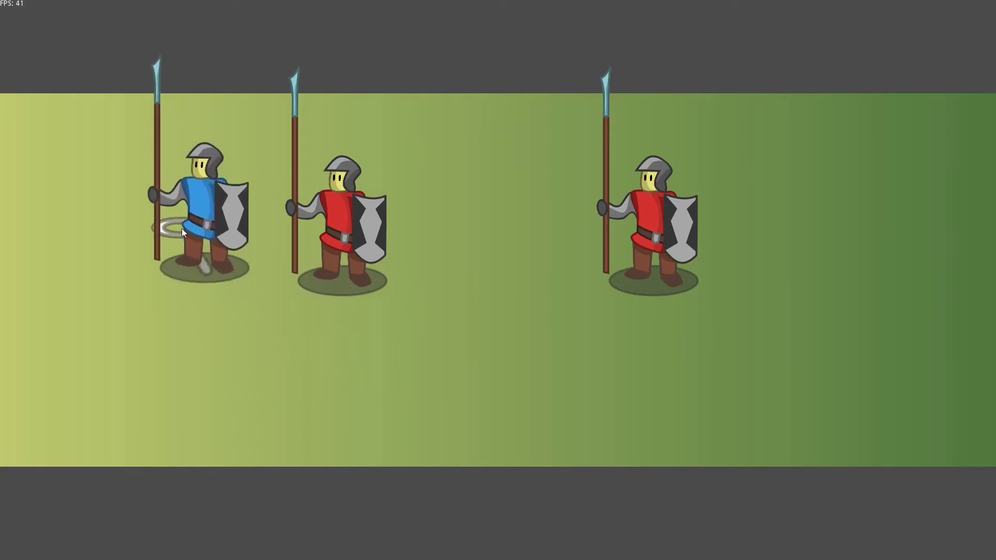
pyautogui.click(330, 365)
pyautogui.click(502, 237)
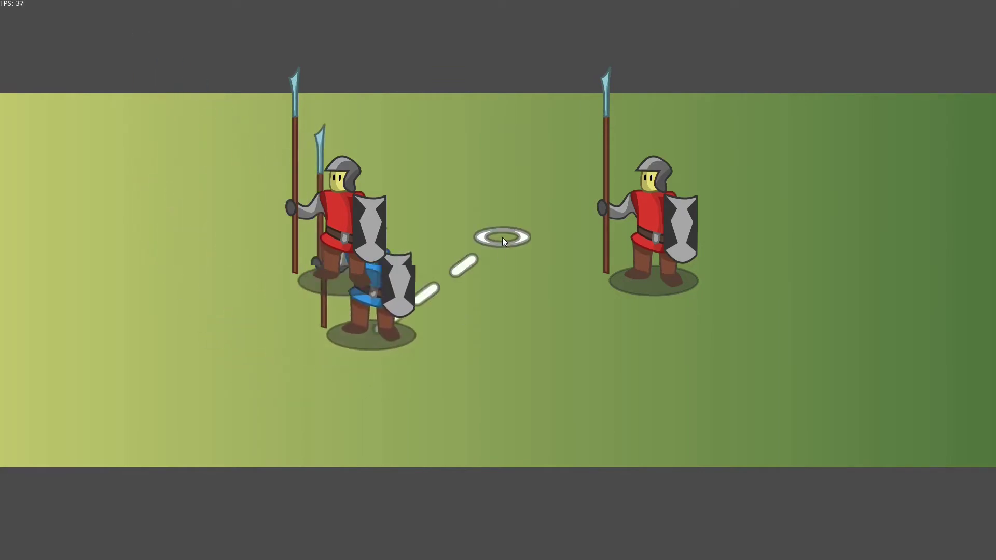
pyautogui.click(356, 355)
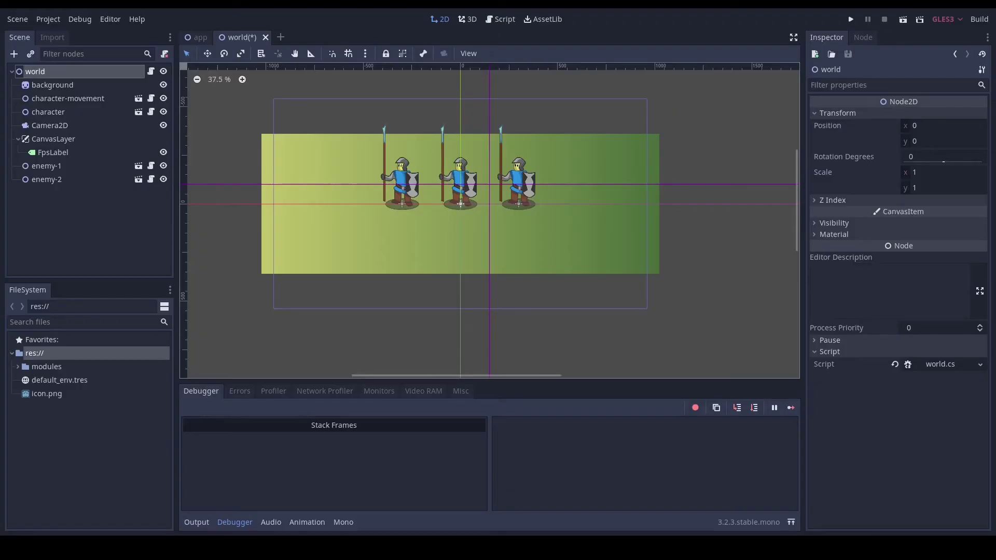
# - Add a YSort node as a child of world
pyautogui.rightClick(48, 71)
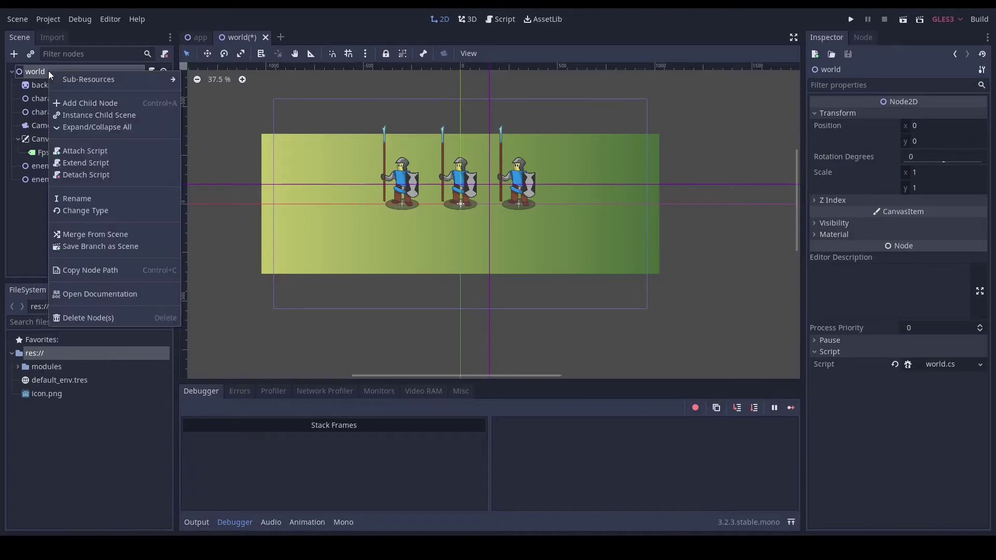
pyautogui.click(86, 102)
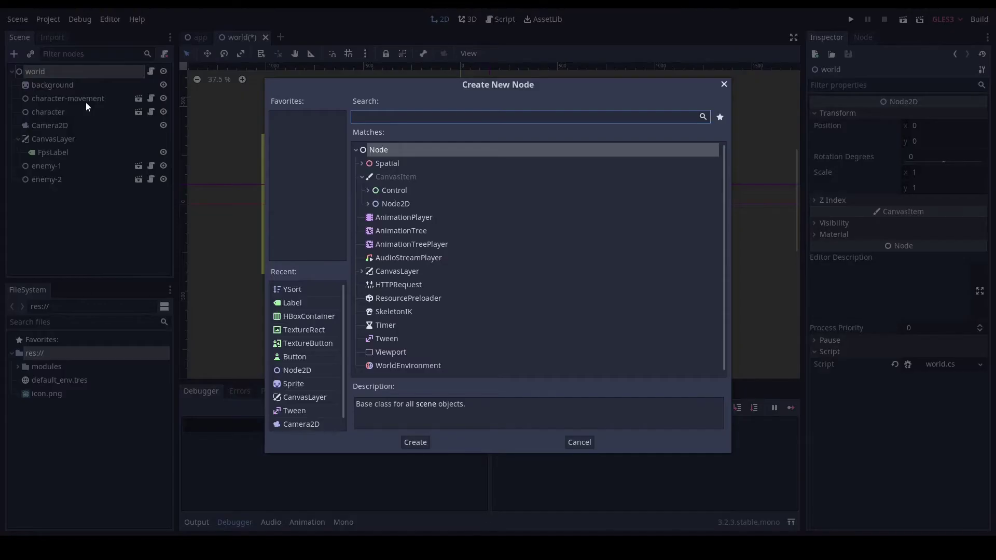
pyautogui.write('yso')
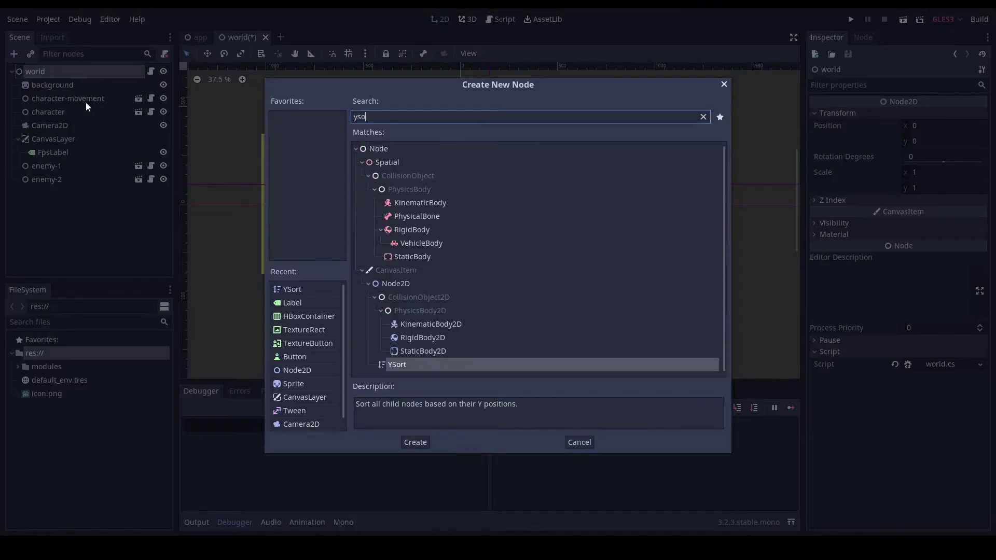
pyautogui.doubleClick(398, 364)
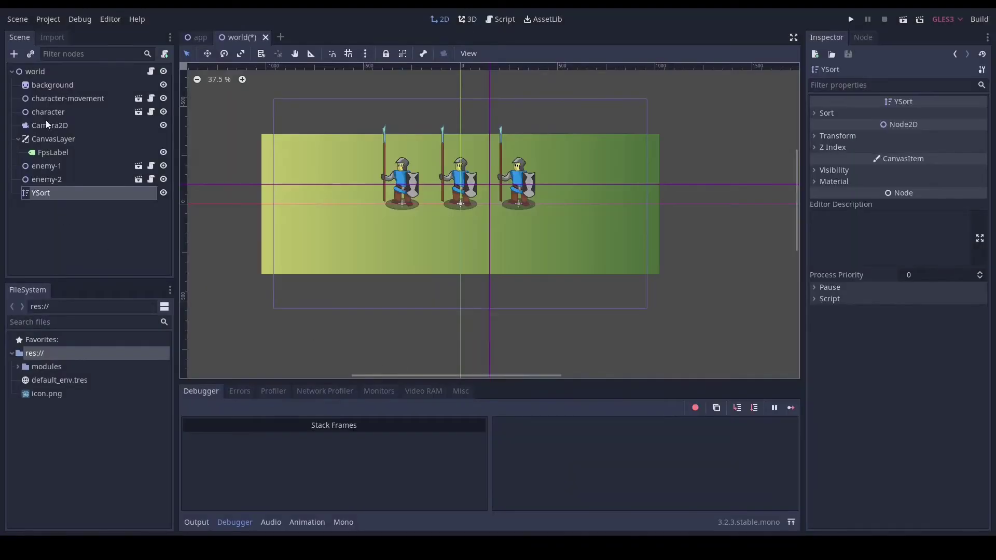
# - Move character-movement, character, enemy-1 and enemy-2 into the YSort node
pyautogui.moveTo(67, 98); pyautogui.dragTo(47, 178)
pyautogui.moveTo(47, 138)
pyautogui.mouseDown()
pyautogui.moveTo(59, 197)
pyautogui.moveTo(40, 150)
pyautogui.mouseUp()
pyautogui.moveTo(53, 111); pyautogui.dragTo(35, 71)
# - Run the game and walk the warrior to five spots around the red enemy to test depth sorting
pyautogui.press('F5')
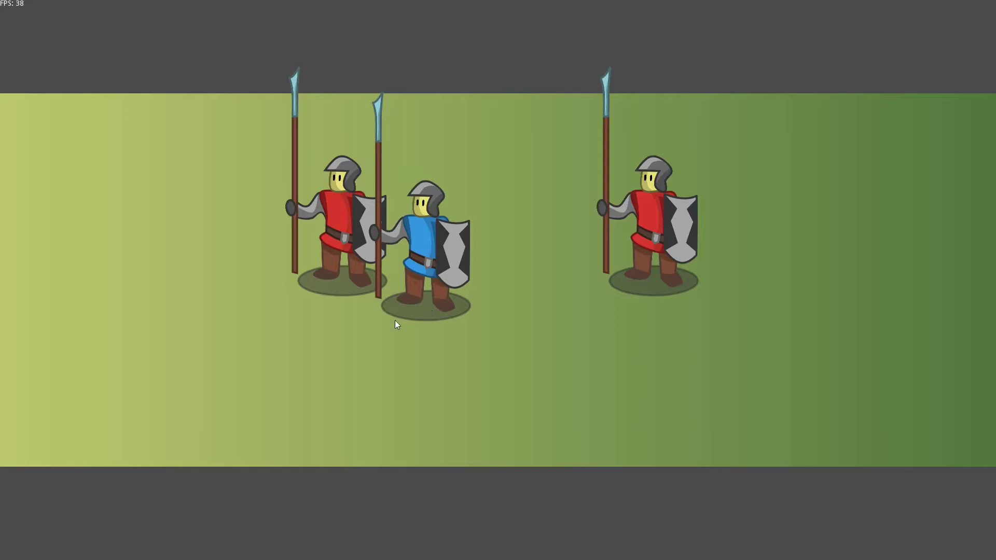
pyautogui.click(343, 358)
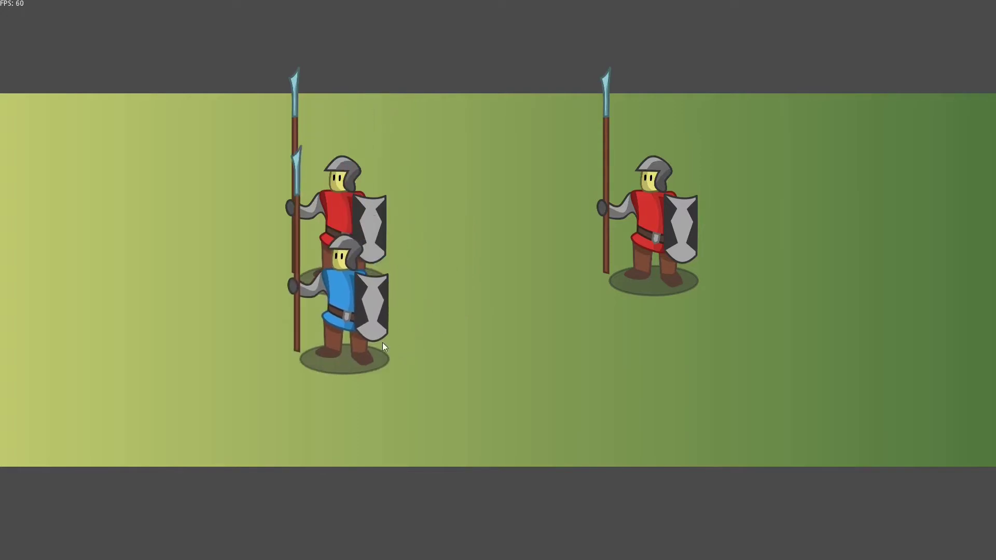
pyautogui.click(784, 231)
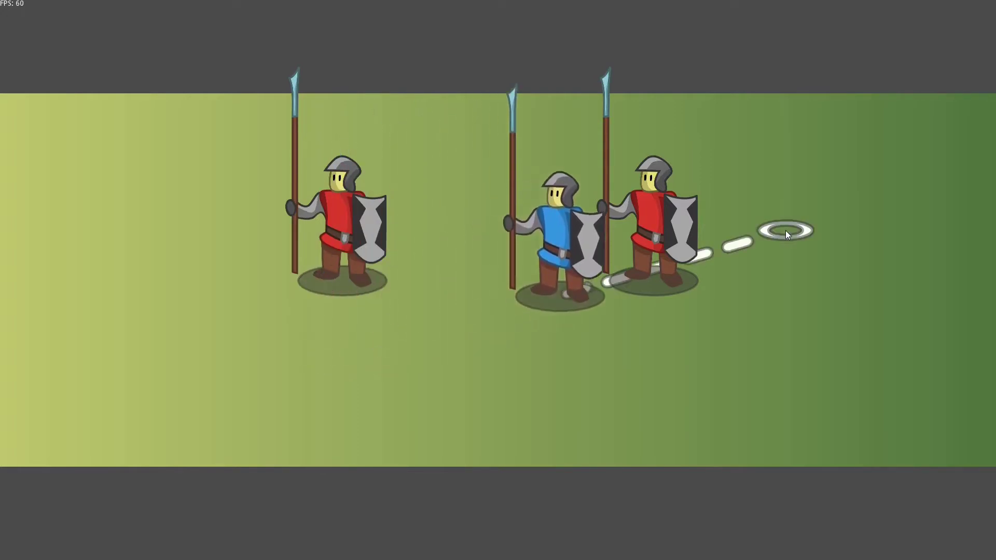
pyautogui.click(513, 361)
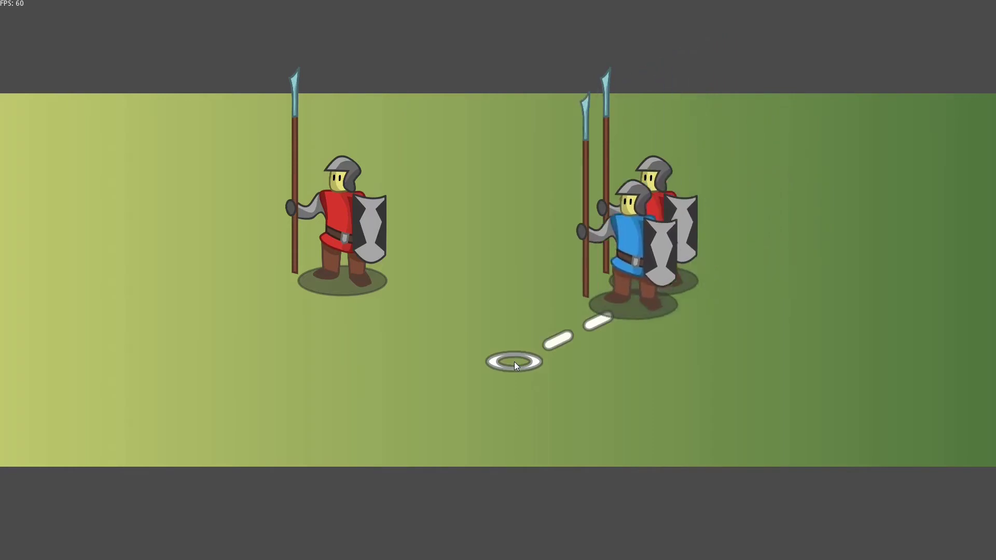
pyautogui.click(754, 243)
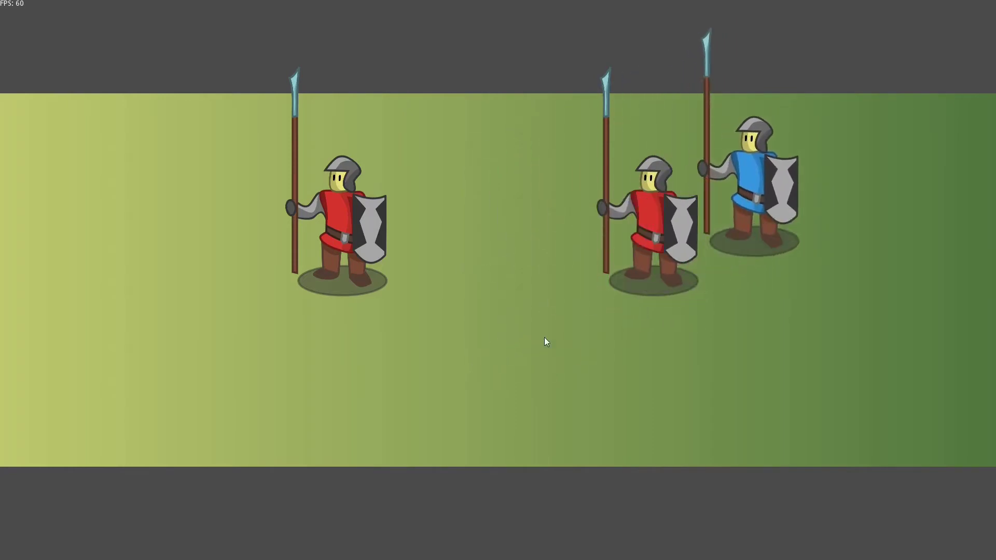
pyautogui.click(492, 347)
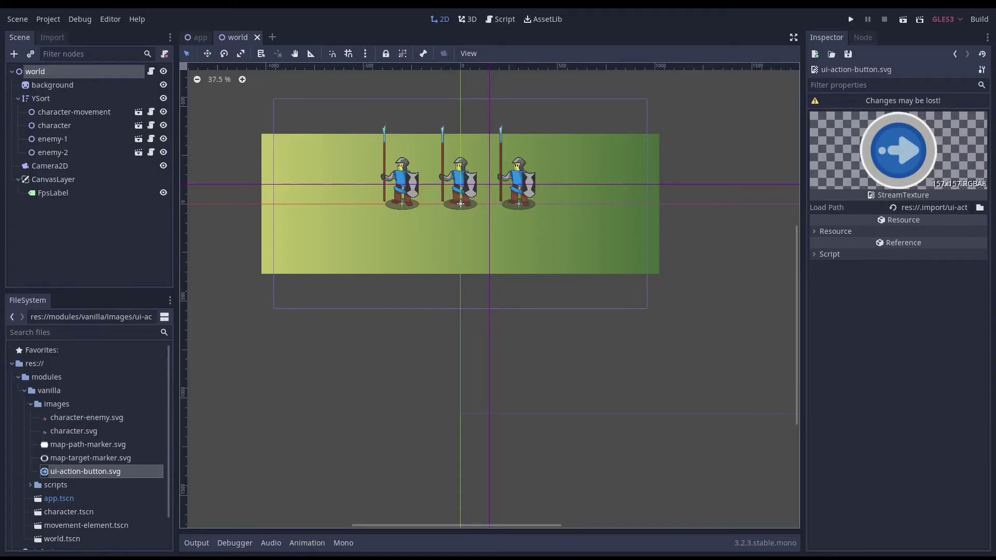
# - Add a TextureButton child node under CanvasLayer
pyautogui.rightClick(64, 178)
pyautogui.click(75, 186)
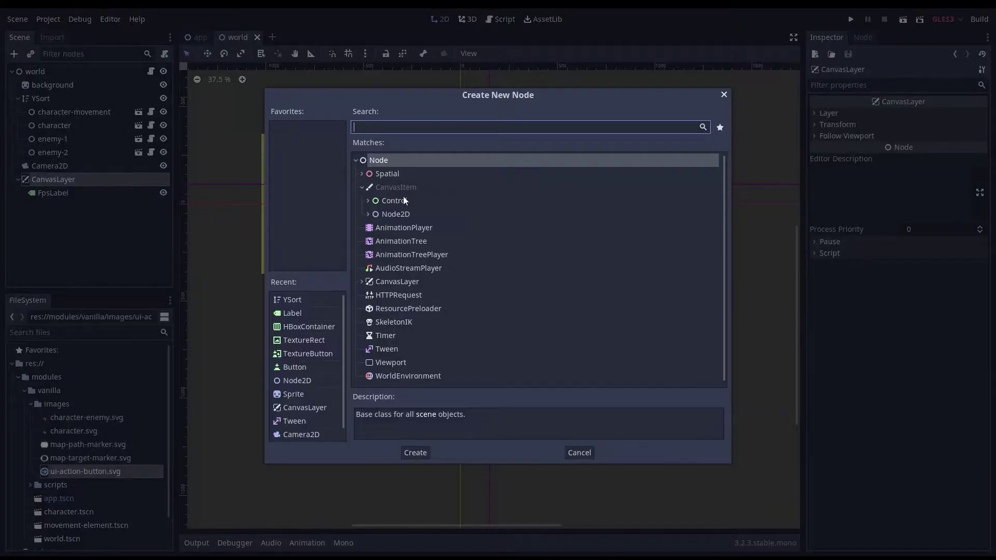
pyautogui.write('button')
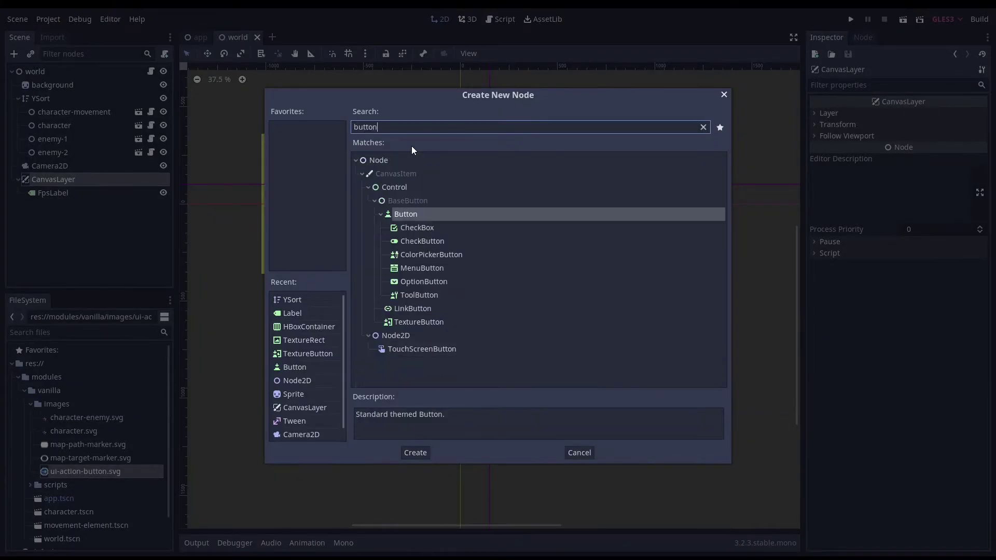
pyautogui.click(438, 322)
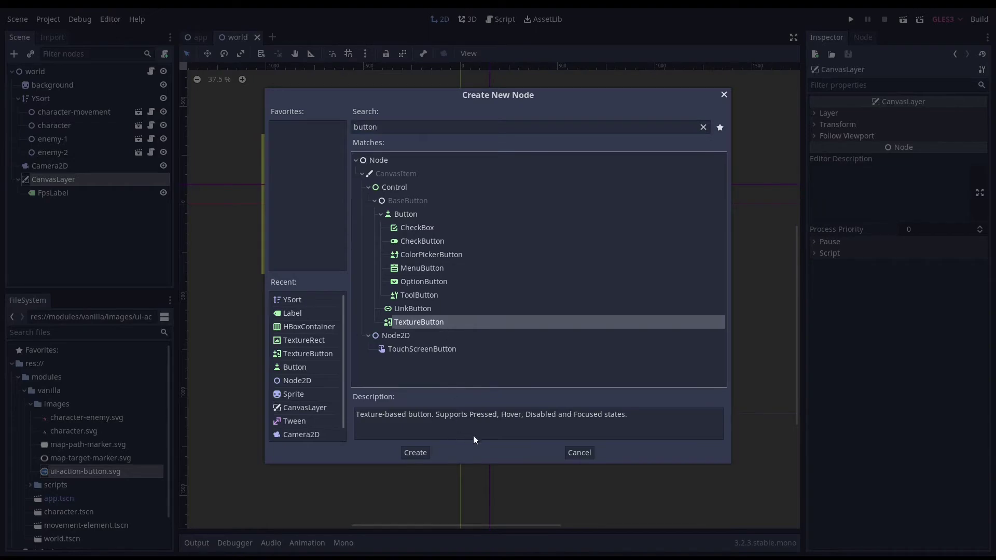
pyautogui.click(414, 452)
# - Give the button ui-action-button.svg as its Normal texture and set its anchors to 1
pyautogui.moveTo(86, 471); pyautogui.dragTo(923, 160)
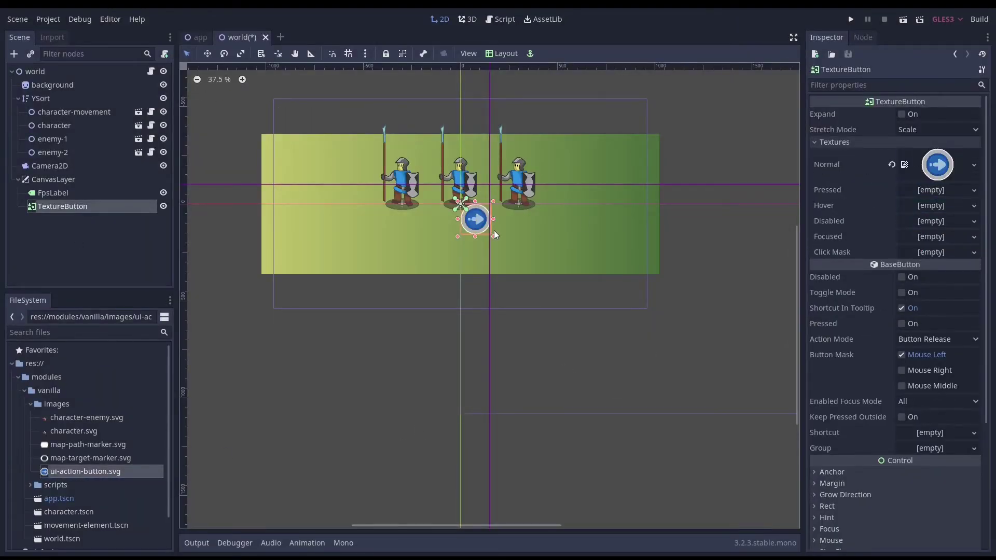
pyautogui.moveTo(493, 230); pyautogui.dragTo(649, 301)
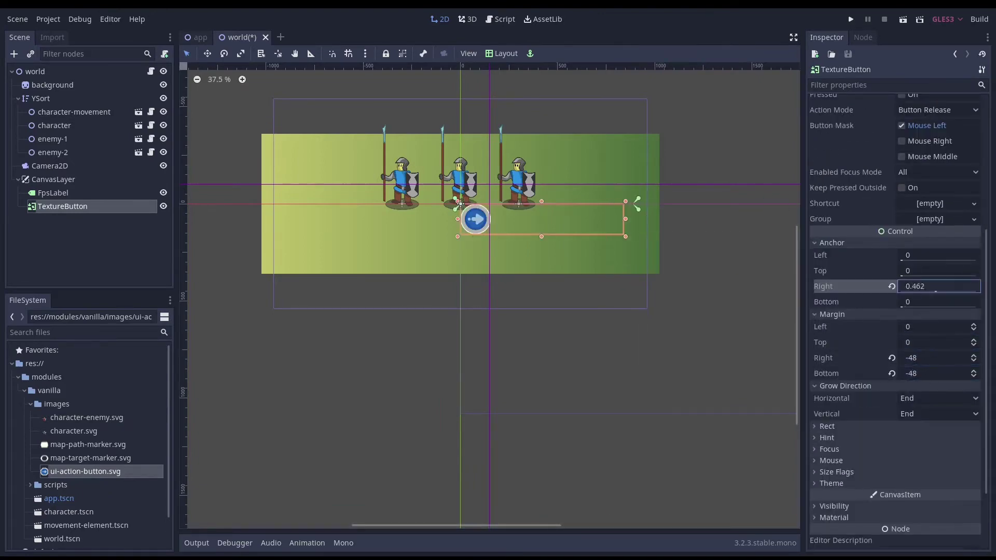
pyautogui.click(912, 285)
pyautogui.write('1')
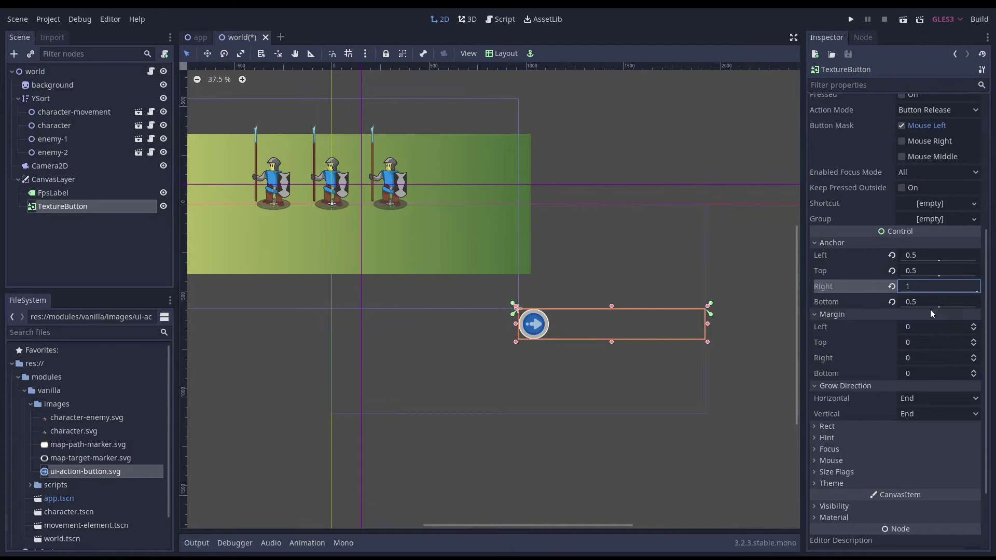
pyautogui.hotkey('shift', 'Tab')
pyautogui.write('1')
pyautogui.hotkey('shift', 'Tab')
pyautogui.write('1')
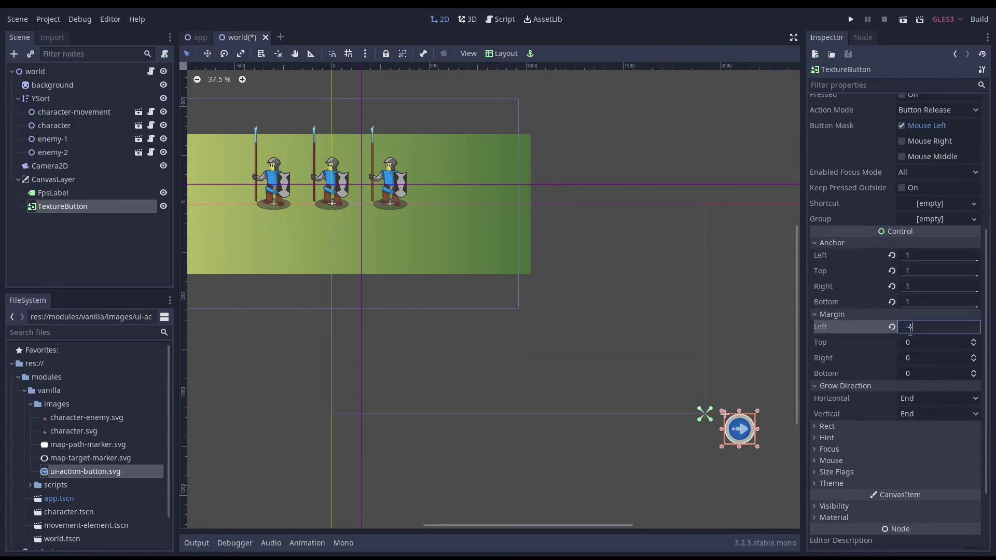
# - Deselect the button and run the scene with F6 to test it
pyautogui.scroll(5, 732, 304)
pyautogui.click(733, 304)
pyautogui.scroll(-5, 732, 303)
pyautogui.press('F6')
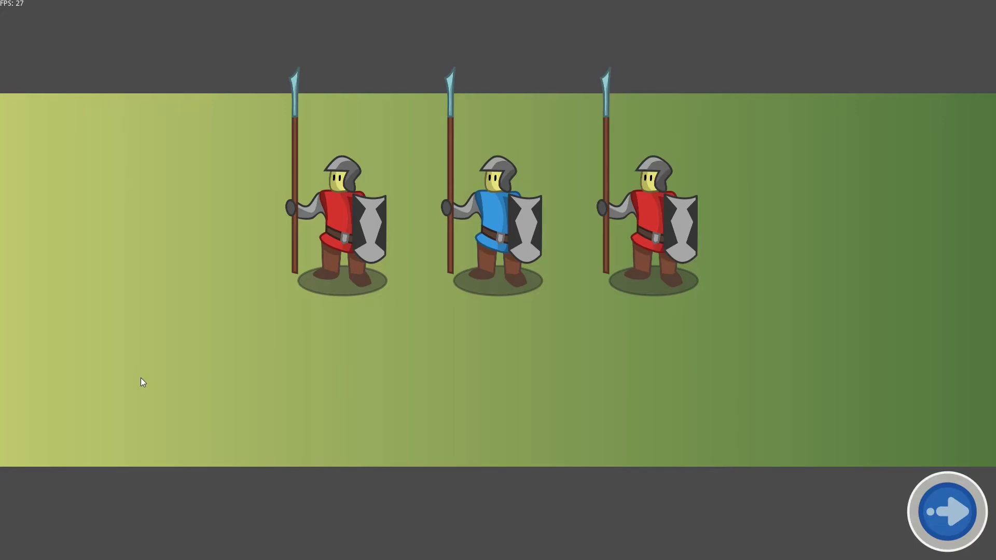
# - Plan five moves (lower left, middle, right, top, middle), ending the turn with the arrow button after each
pyautogui.click(166, 387)
pyautogui.click(947, 516)
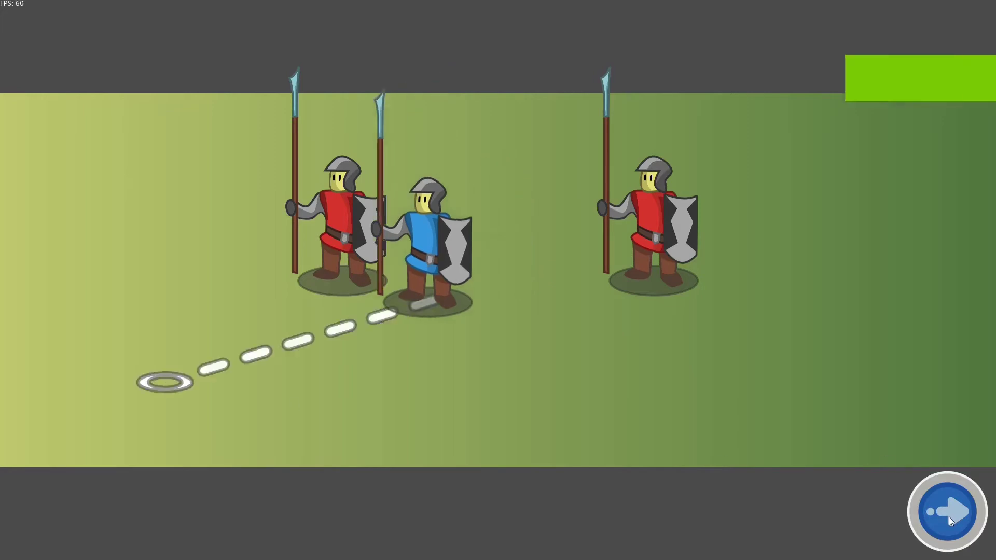
pyautogui.click(488, 270)
pyautogui.click(932, 512)
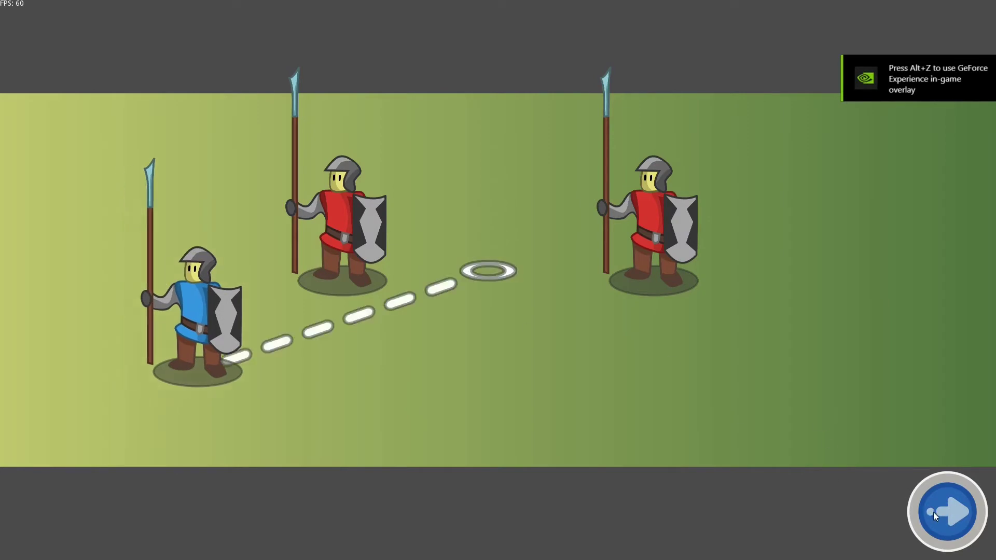
pyautogui.click(868, 379)
pyautogui.click(937, 511)
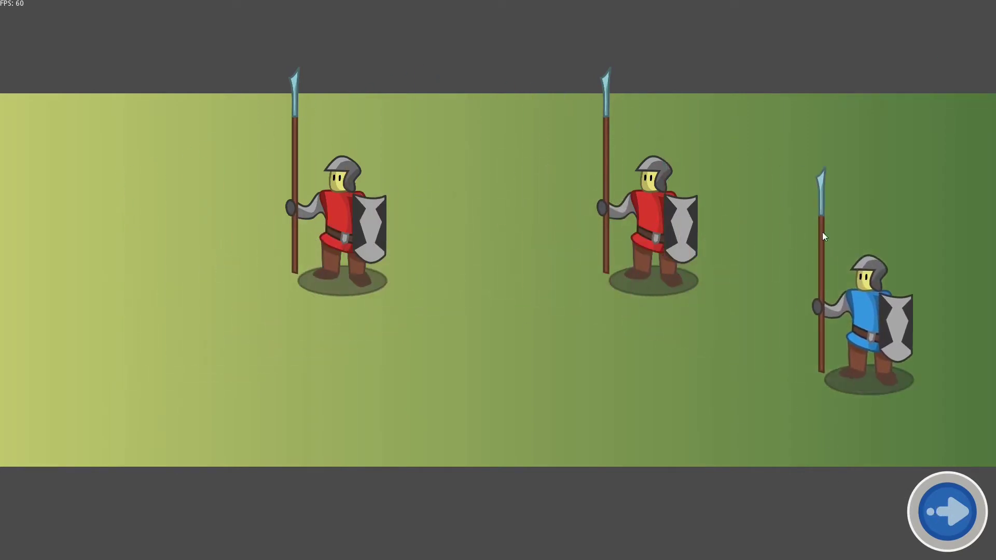
pyautogui.click(804, 156)
pyautogui.click(938, 497)
pyautogui.click(480, 276)
pyautogui.click(963, 515)
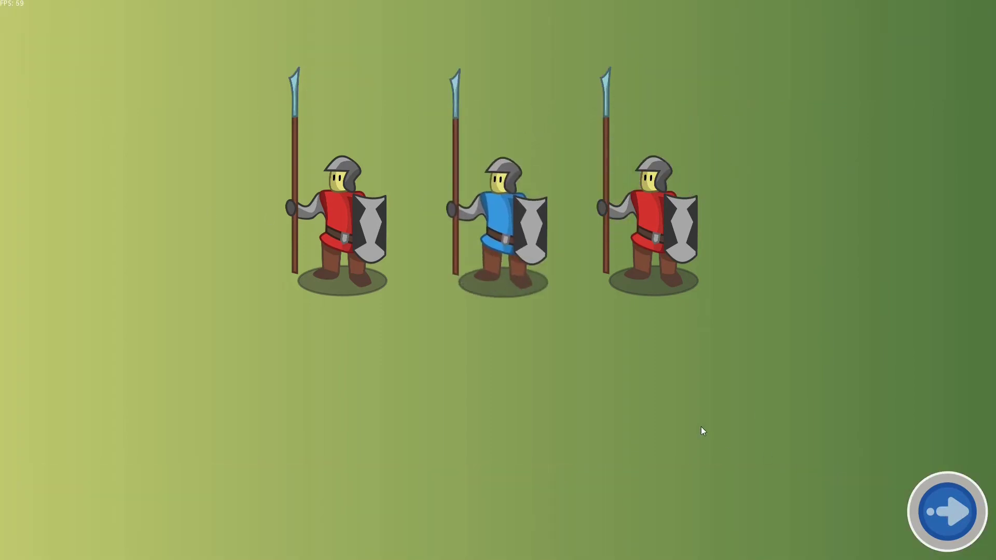
# - Lay a five-waypoint path below the warrior, up the right side and across the top-left
pyautogui.click(511, 426)
pyautogui.click(848, 428)
pyautogui.click(882, 167)
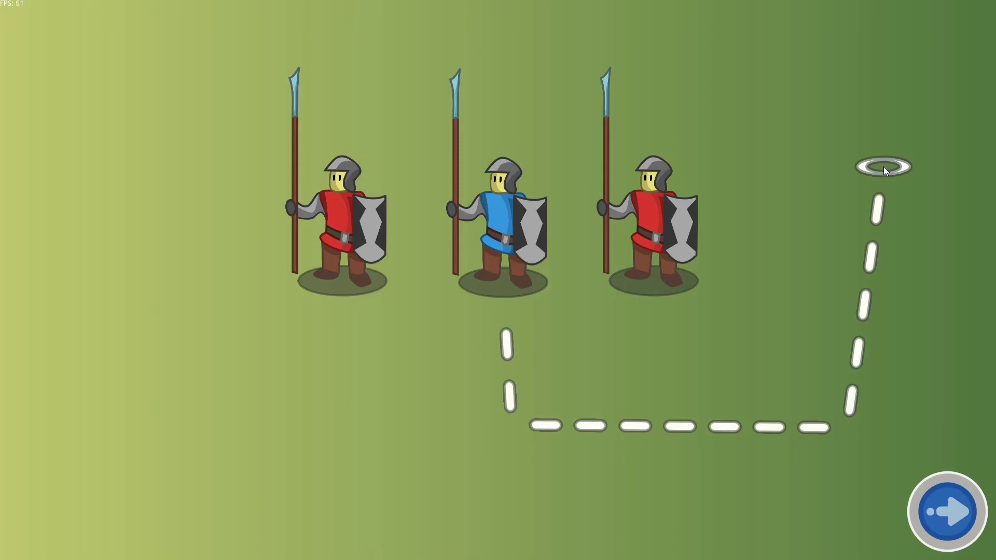
pyautogui.click(788, 35)
pyautogui.click(205, 28)
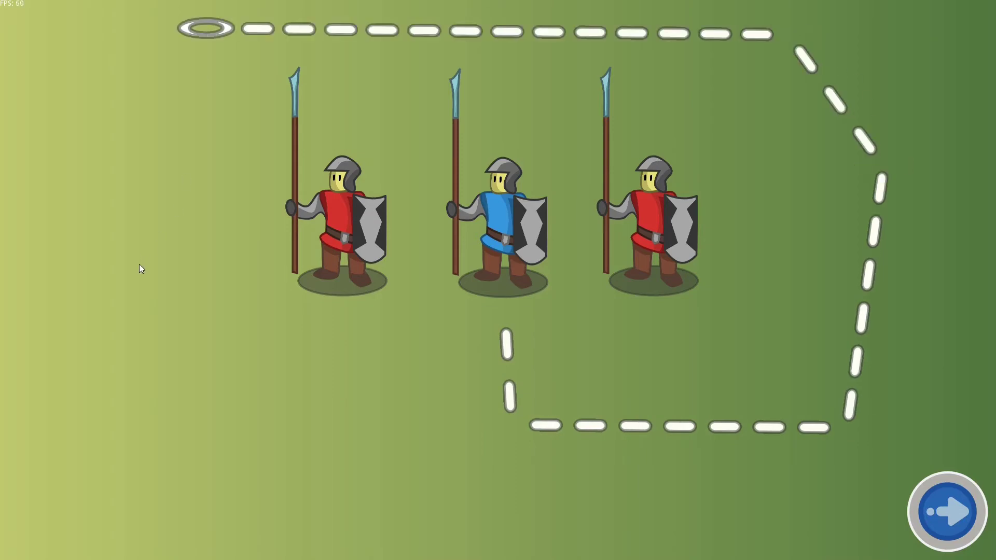